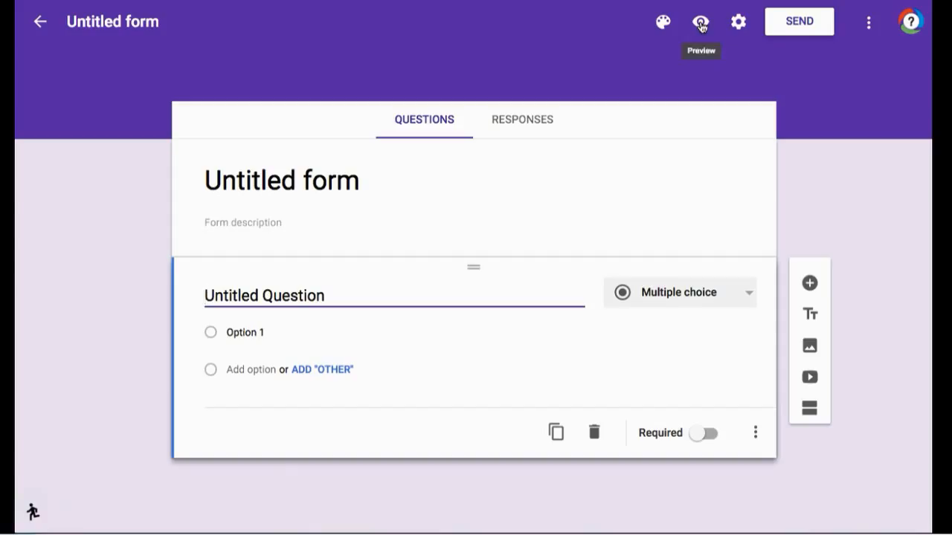
Step: Change the form's theme color from the palette to light blue
left_click(869, 27)
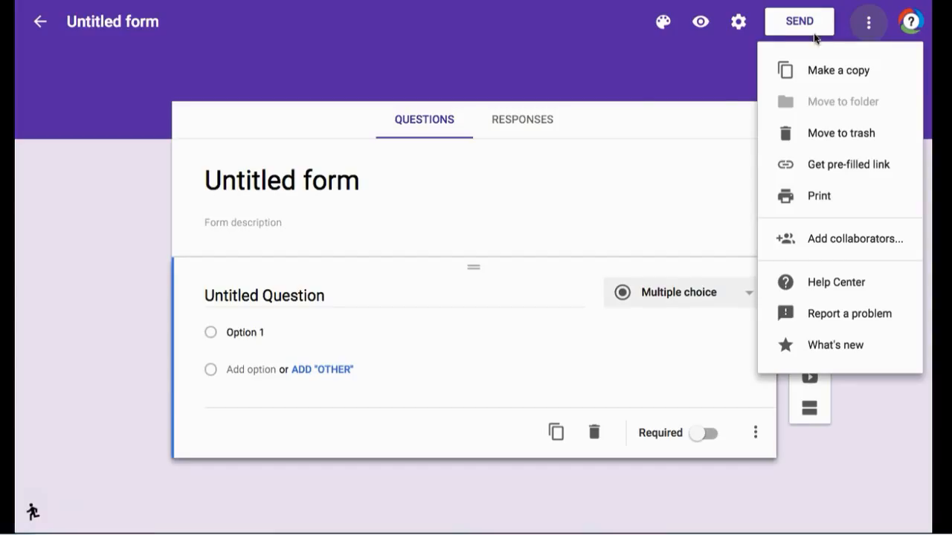
left_click(662, 21)
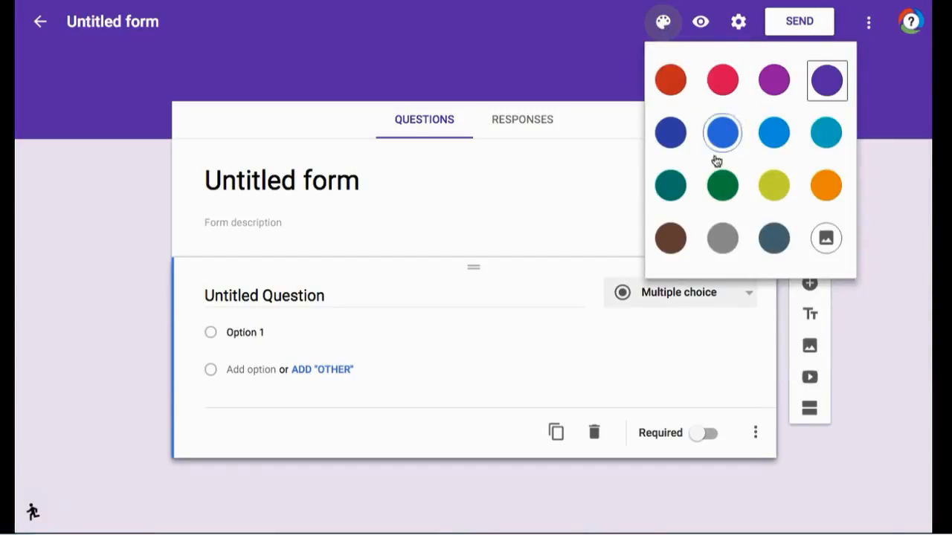
left_click(774, 132)
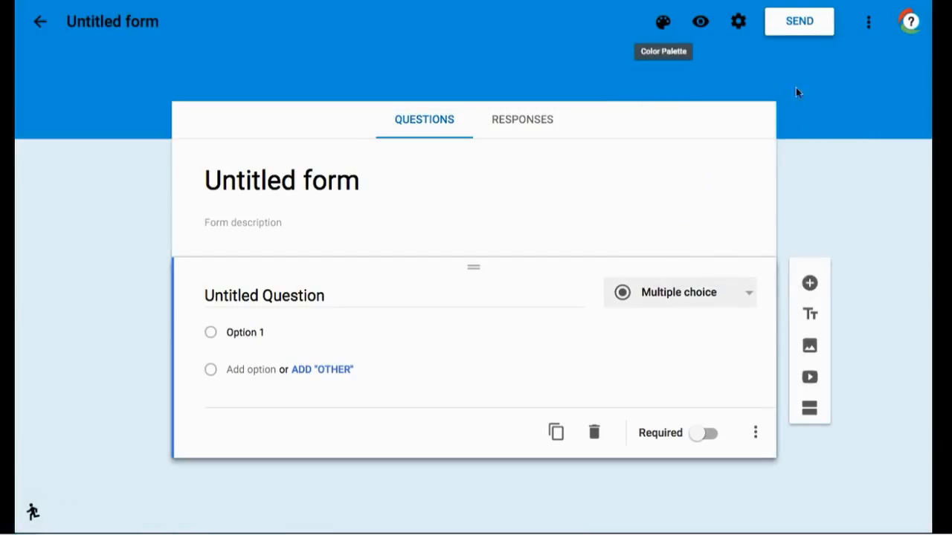
Step: Apply the Birthday theme image with colorful balloons above a white picket fence as the form's header
left_click(663, 23)
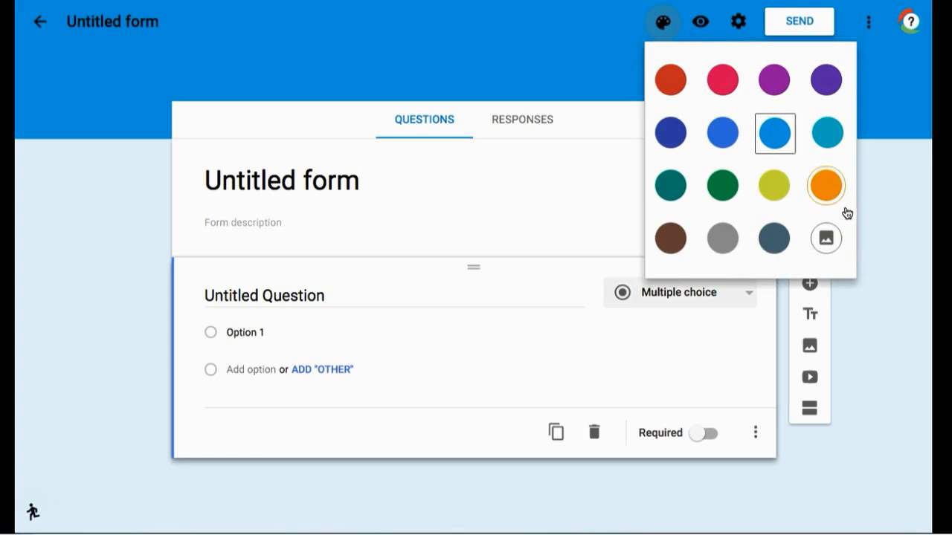
left_click(827, 239)
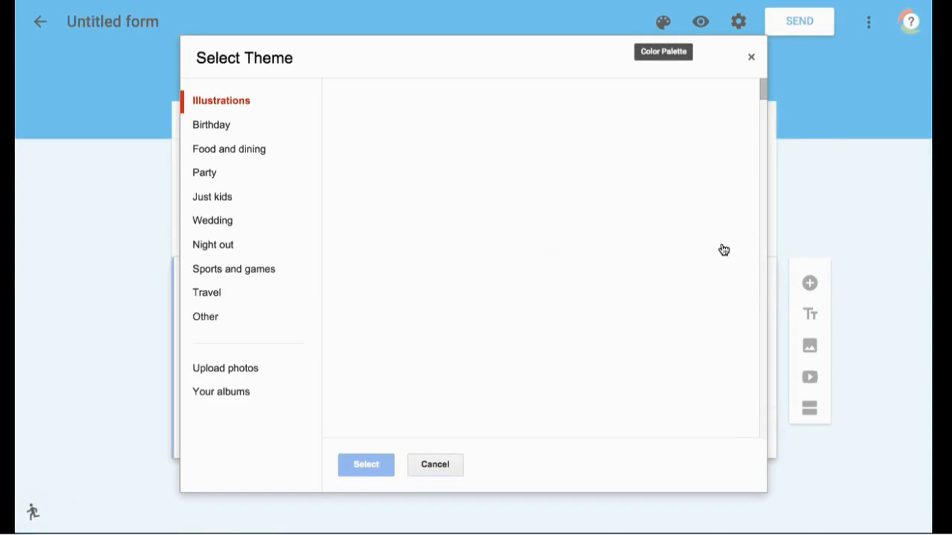
left_click(212, 128)
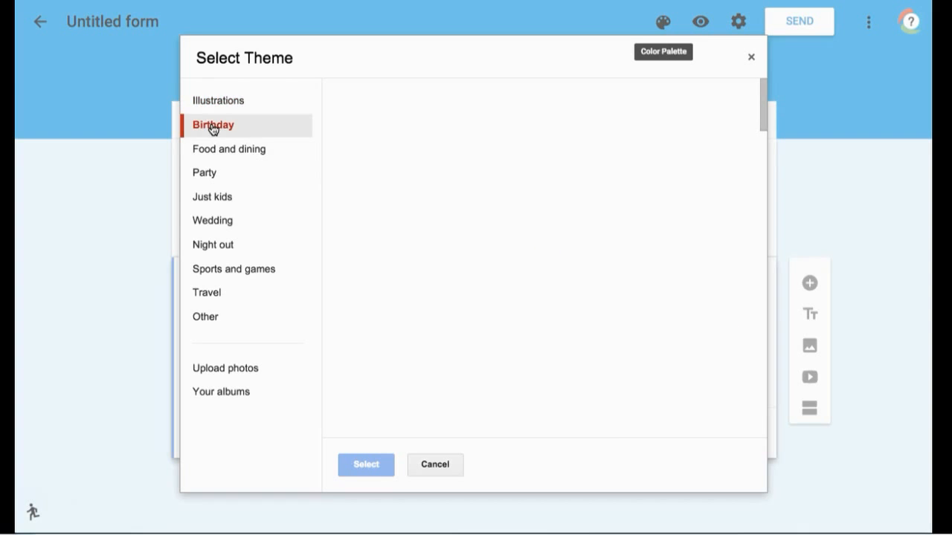
left_click(683, 374)
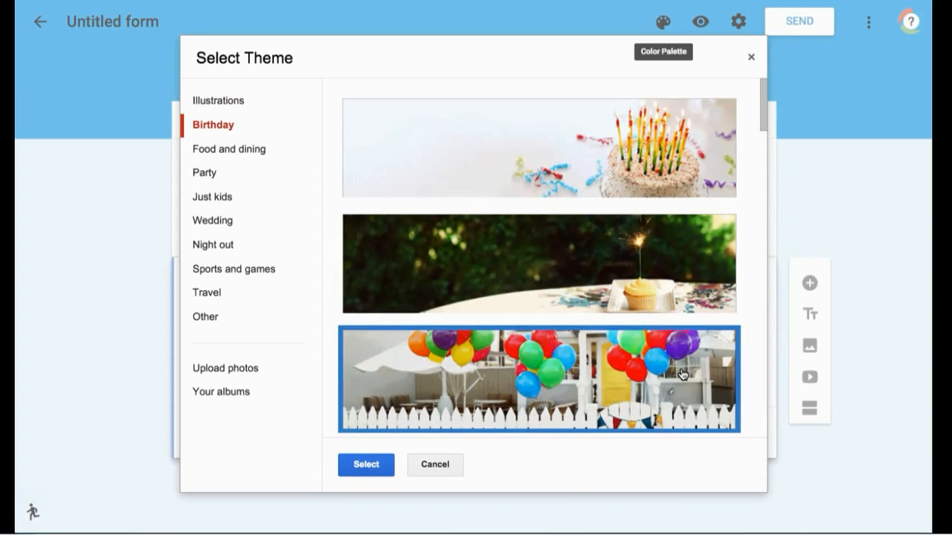
left_click(366, 464)
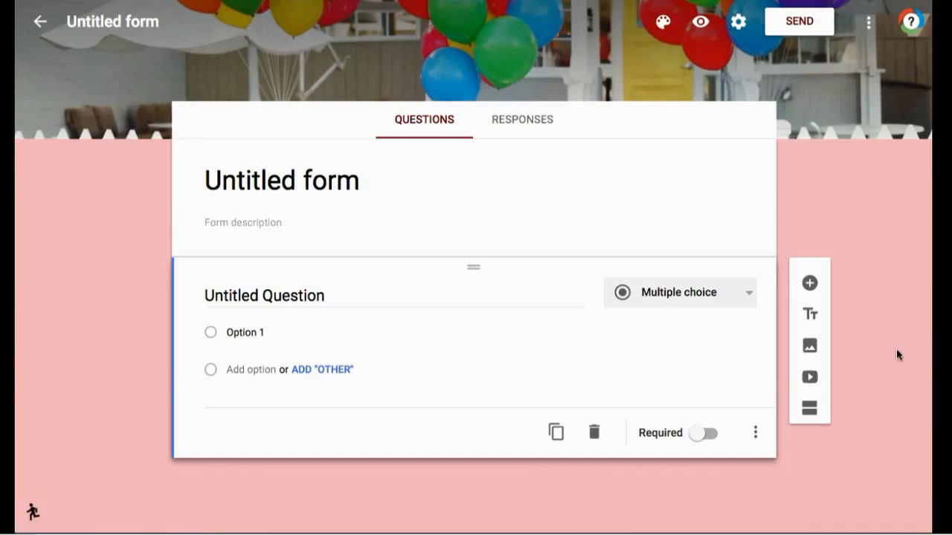
Step: Add a title and description block below the question, and open and close the image and video pickers
left_click(810, 313)
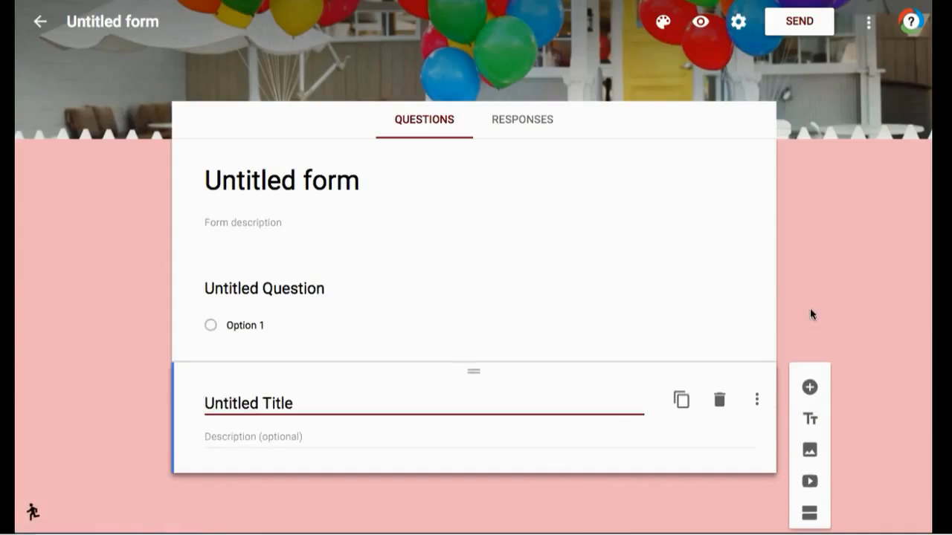
left_click(811, 452)
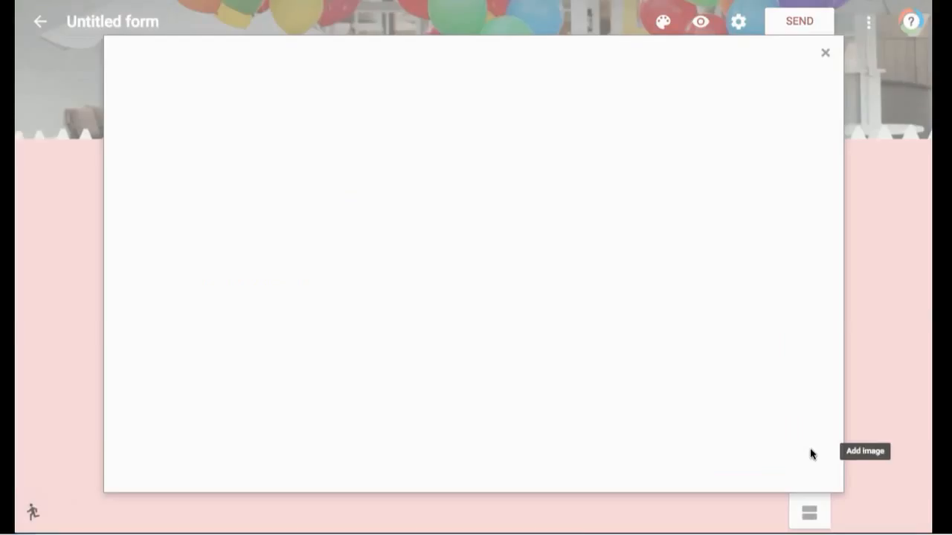
left_click(826, 58)
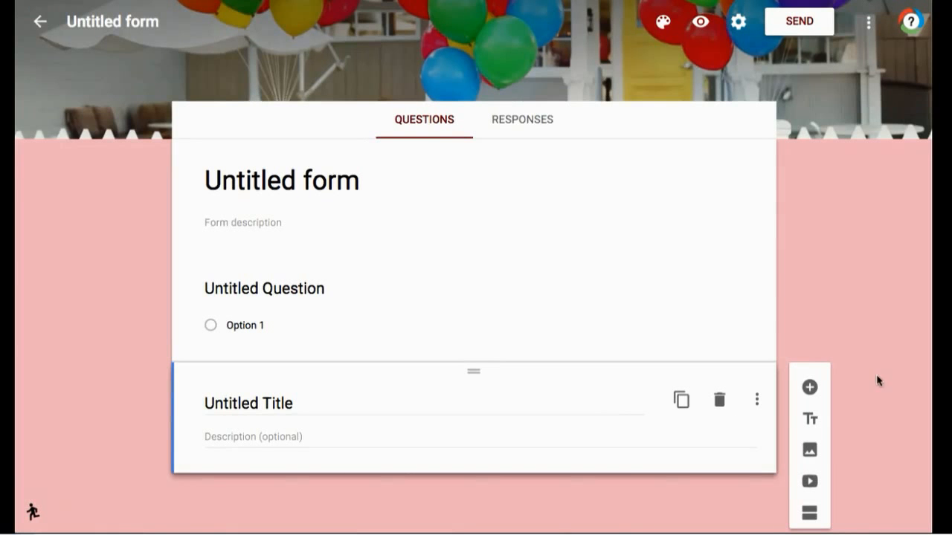
left_click(811, 482)
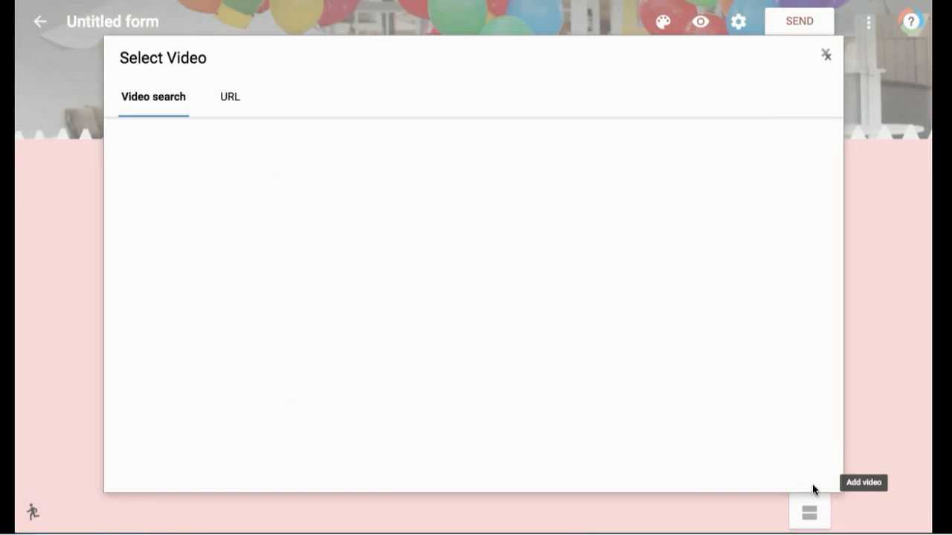
left_click(826, 60)
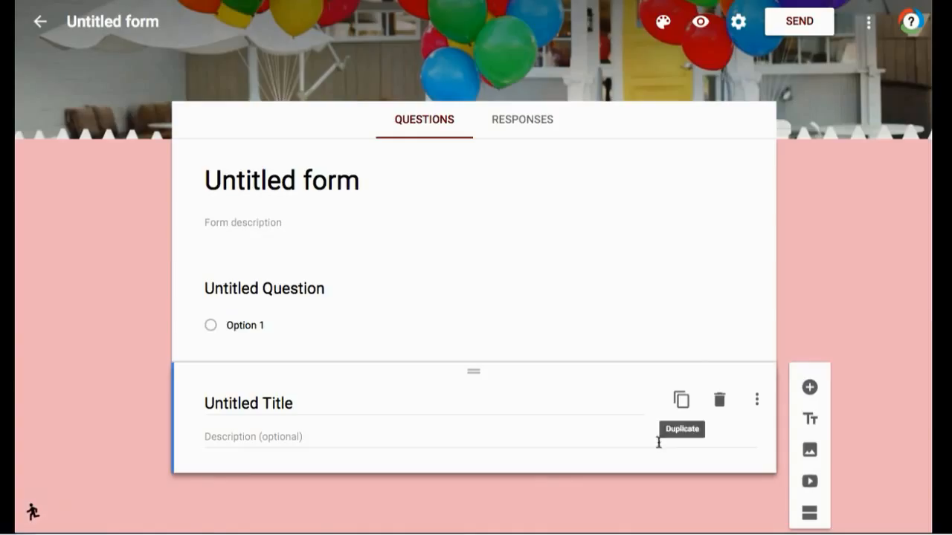
Step: Title the form "my new form" and enter "yea forms" as its description
left_click(485, 188)
type("my new")
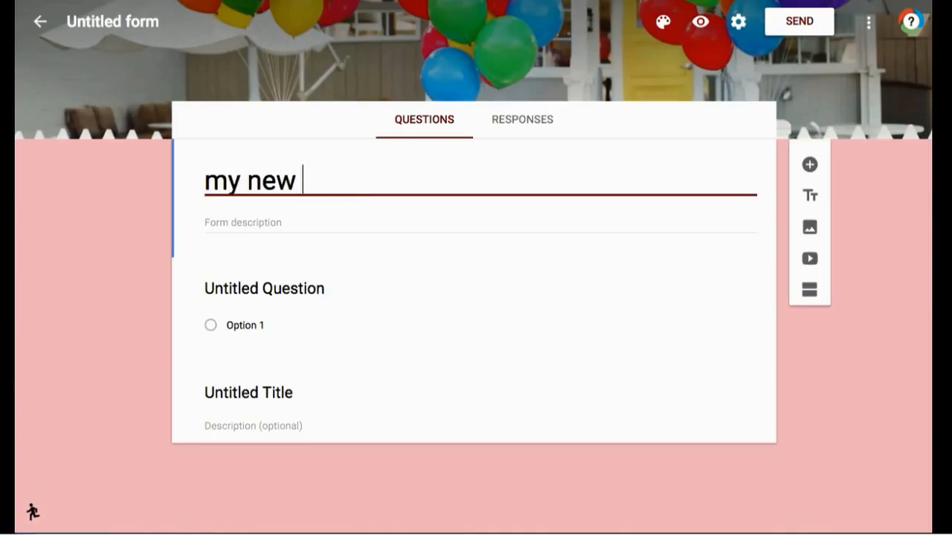
type(" form")
key("Tab")
type("yea forms")
Step: Name the first question "title q 1" and show its hint text field
left_click(234, 295)
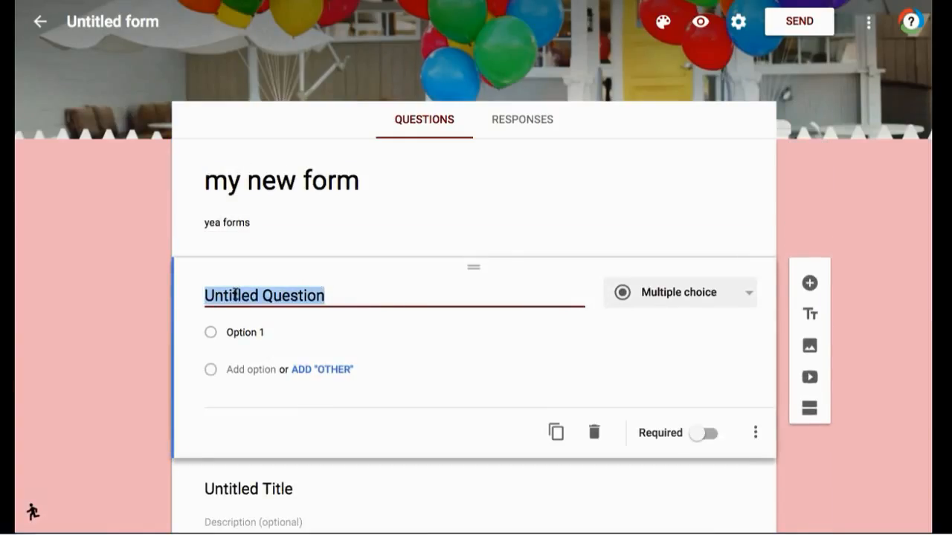
type("title q 1")
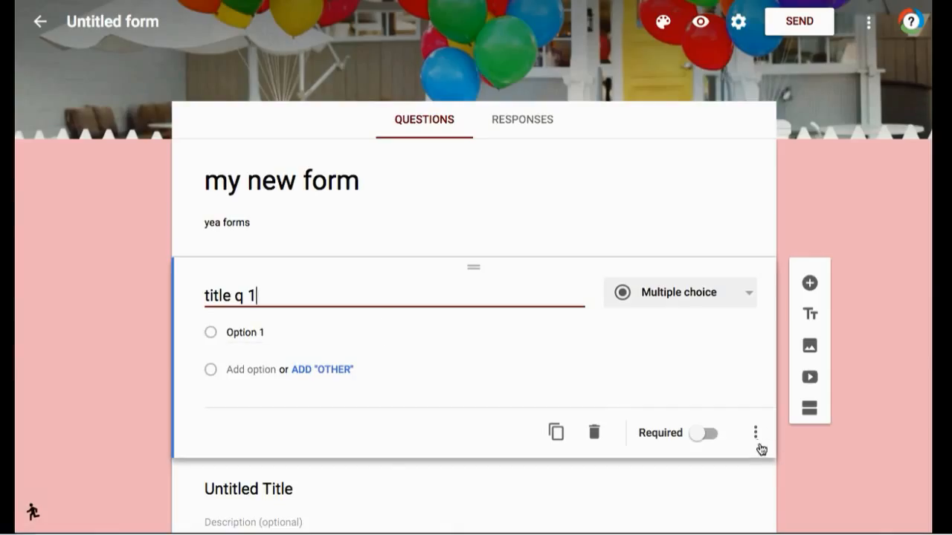
left_click(755, 435)
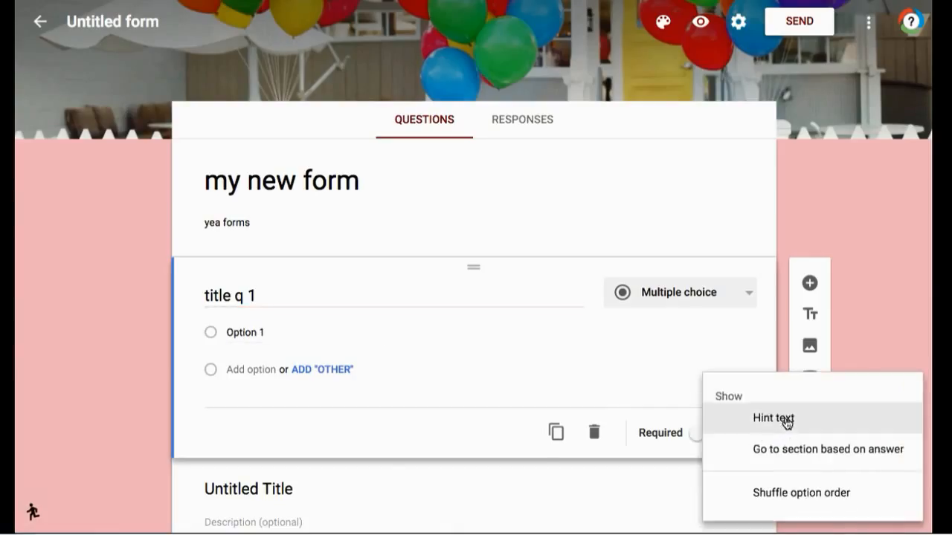
left_click(773, 418)
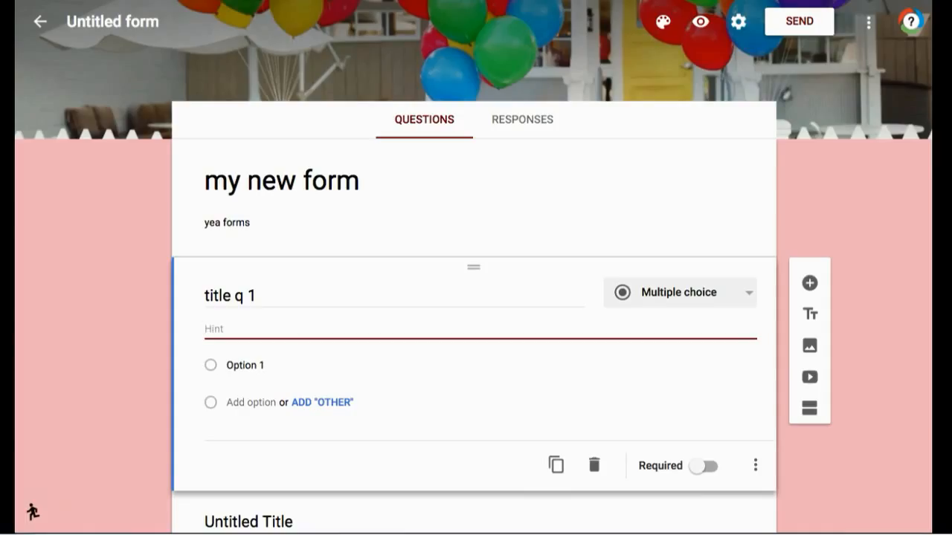
left_click(737, 301)
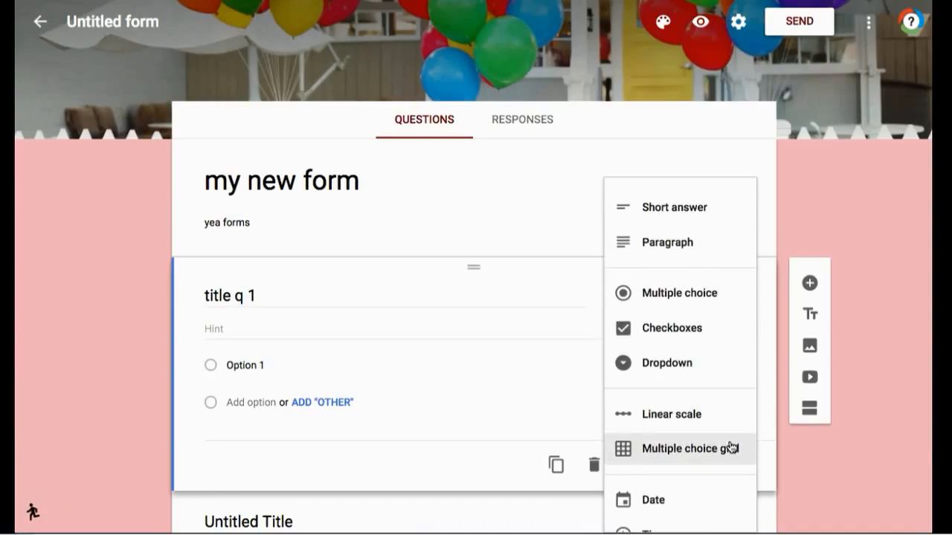
scroll(731, 446, "down", 2)
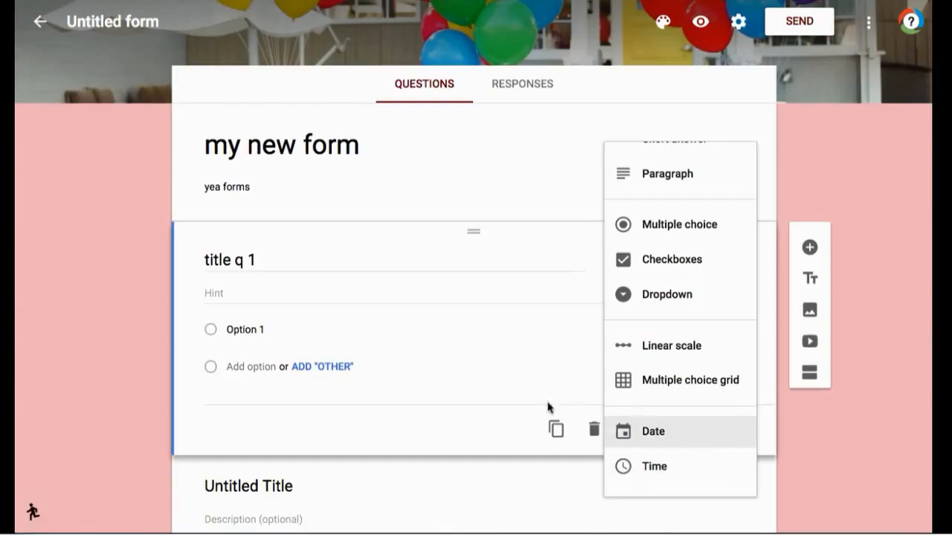
scroll(487, 346, "down", 1)
scroll(487, 346, "up", 2)
left_click(503, 498)
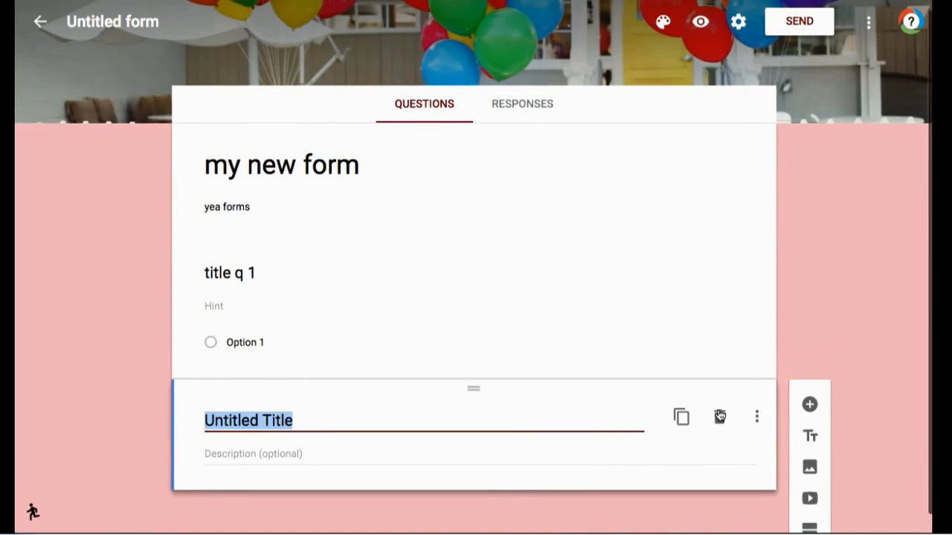
left_click(757, 418)
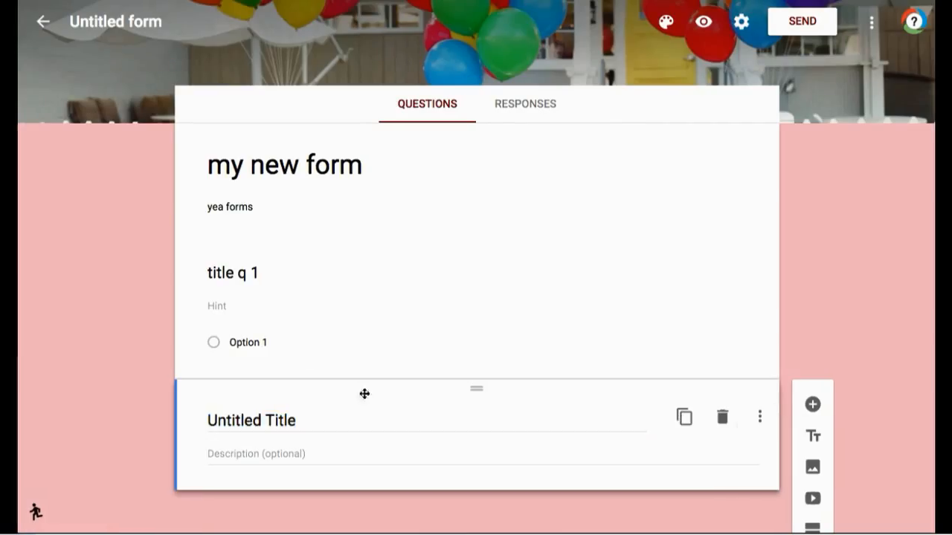
Step: Change "title q 1" to a Checkboxes question and add Option 2 and an "Other" choice
left_click(268, 276)
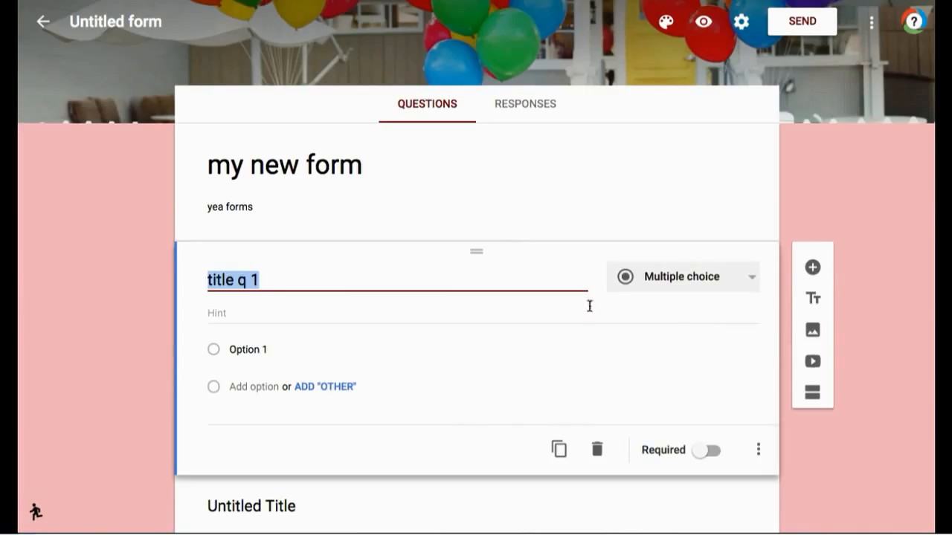
left_click(751, 281)
left_click(703, 312)
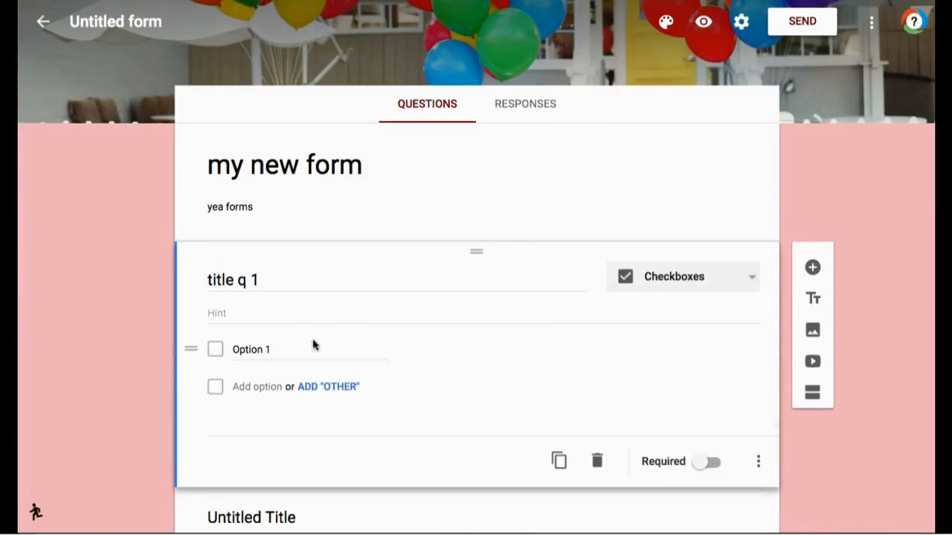
left_click(262, 389)
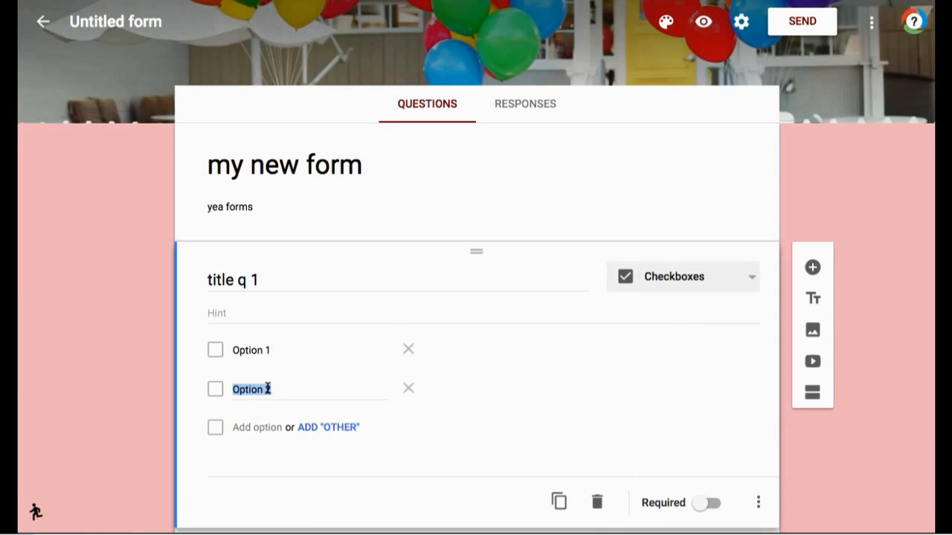
left_click(328, 427)
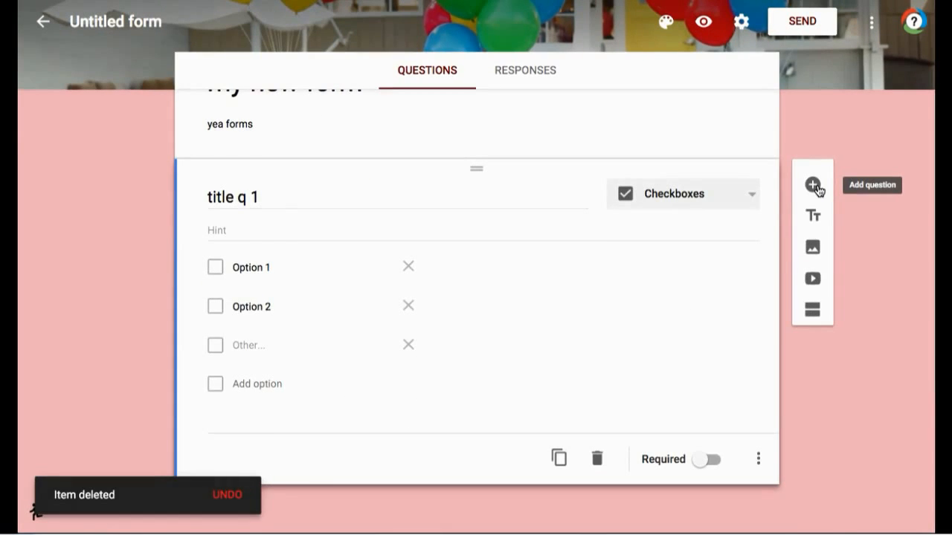
Step: Add a multiple choice question titled "question 2" with Option 1, Option 2, Option 3 and an "Other" choice
left_click(814, 185)
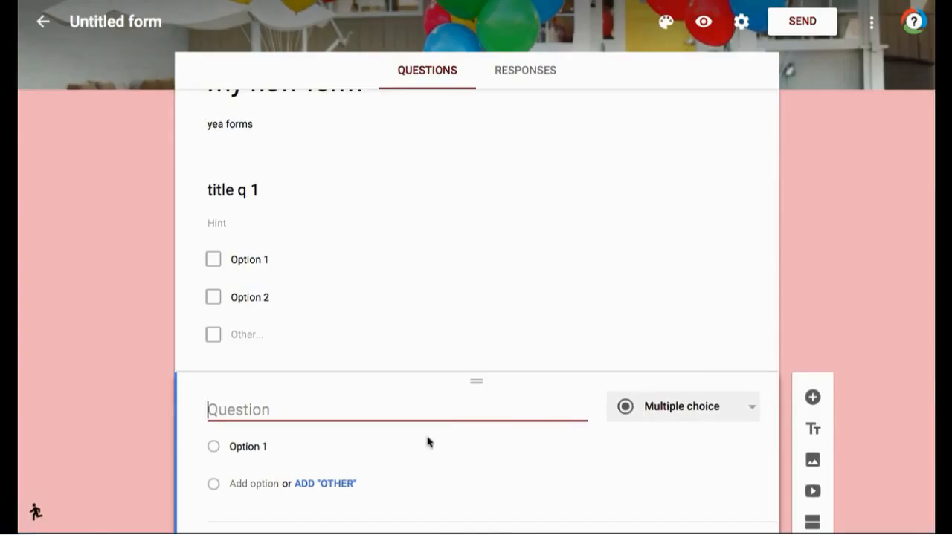
type("questions")
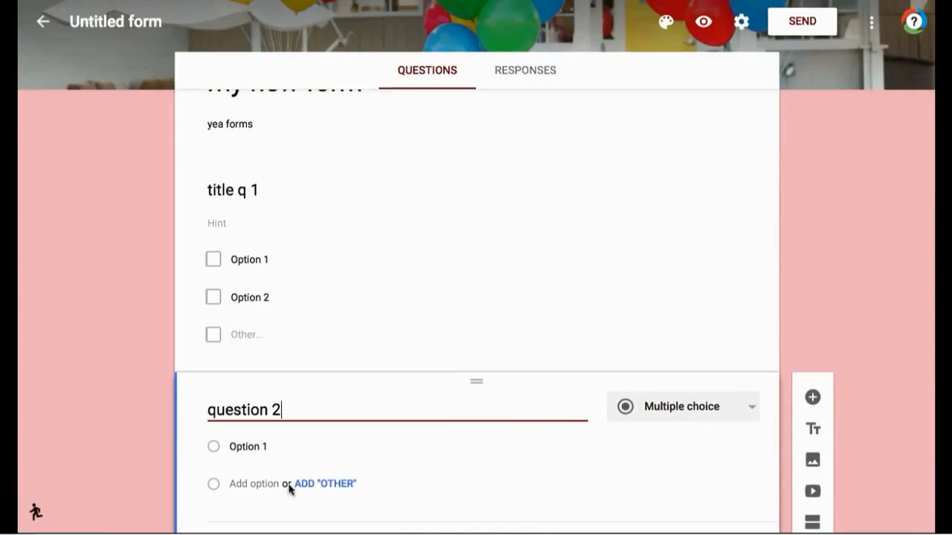
left_click(258, 448)
key("Return")
key("Return")
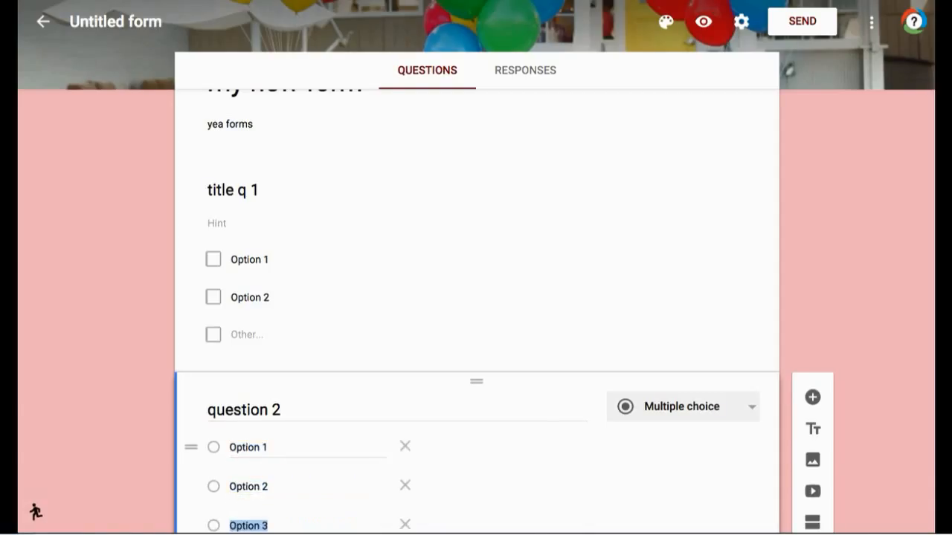
scroll(555, 442, "down", 2)
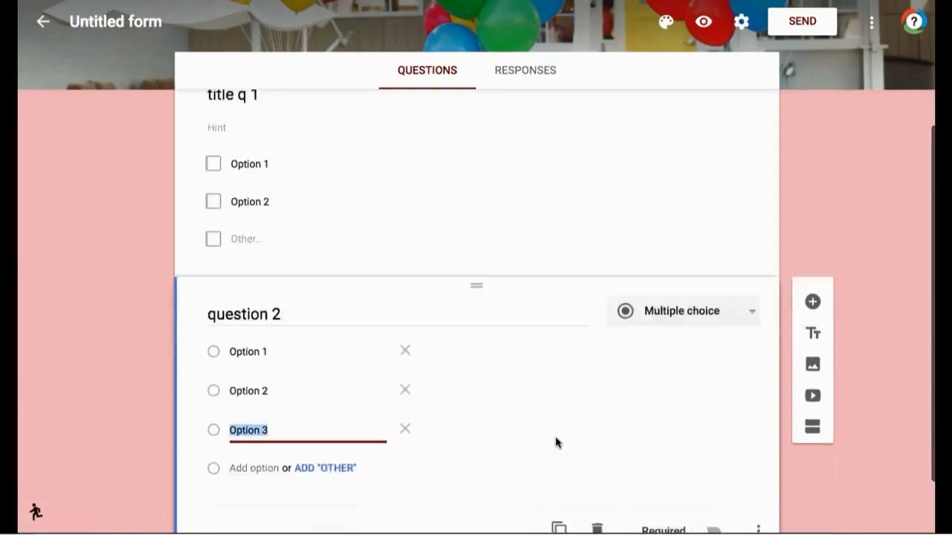
left_click(340, 467)
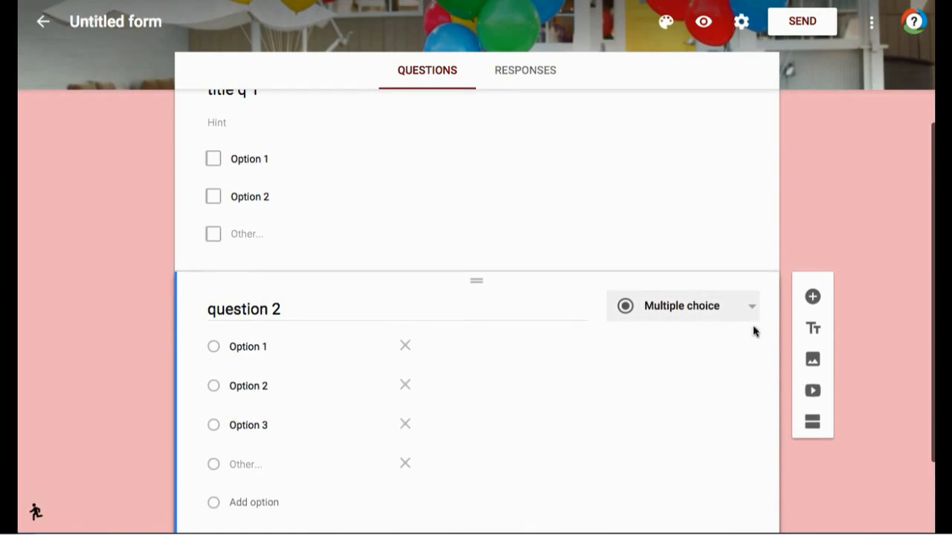
Step: Make "question 2" a required question
scroll(769, 309, "down", 1)
scroll(769, 308, "down", 1)
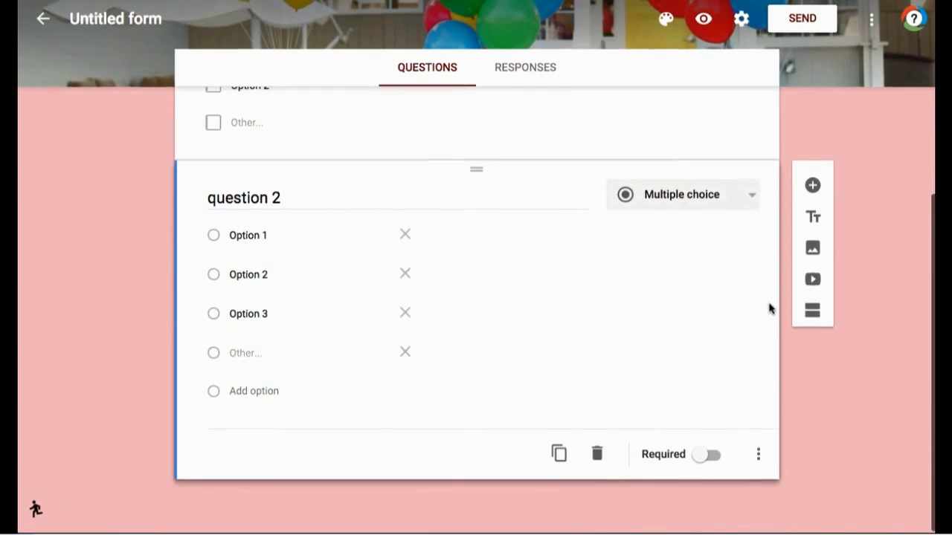
left_click(707, 458)
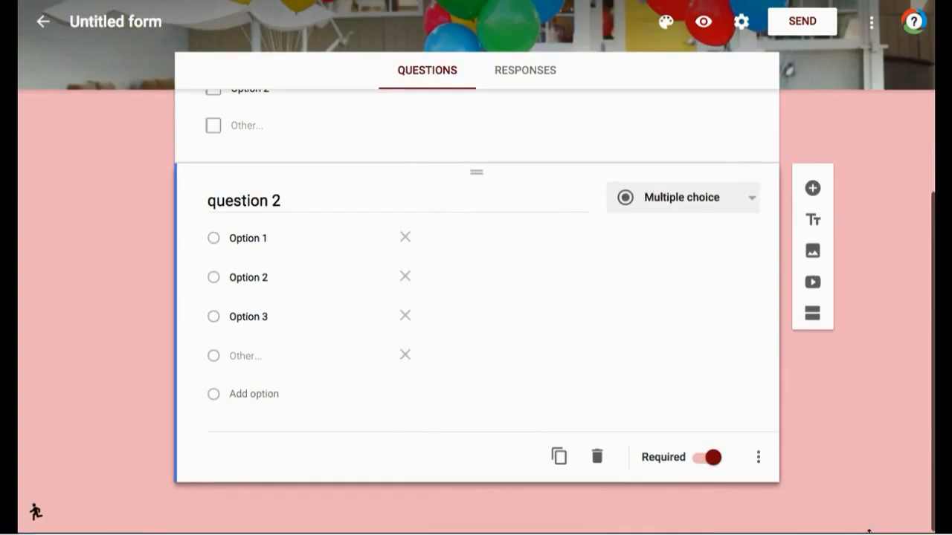
Step: Duplicate "question 2" and rename the copy "question 3"
left_click(563, 462)
left_click(289, 302)
key("BackSpace")
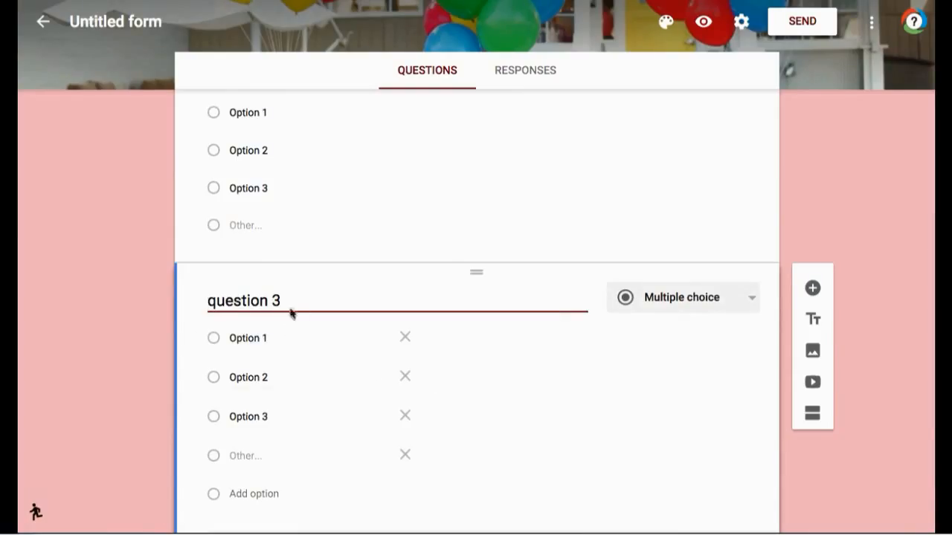
scroll(740, 490, "down", 2)
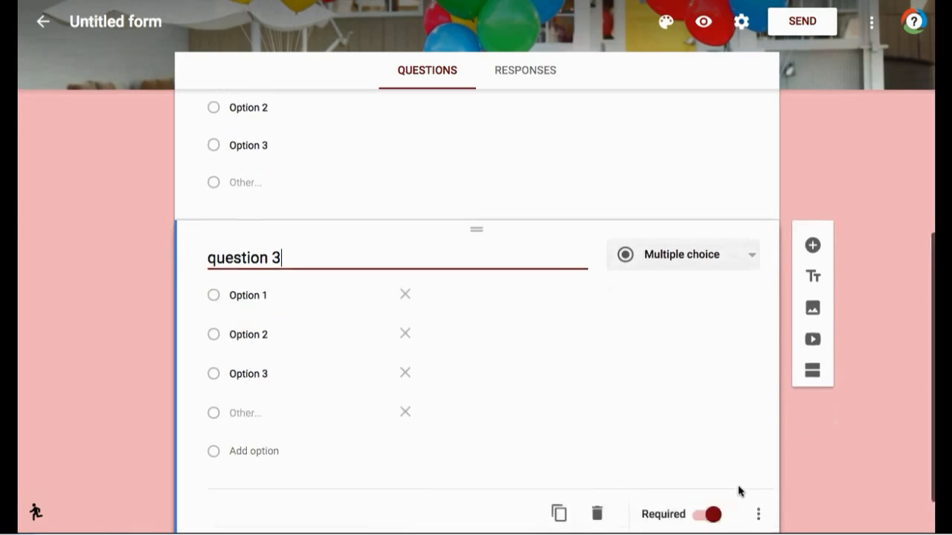
Step: Add the hint text "for the other choice what would you pick" to "question 3"
left_click(764, 457)
left_click(796, 427)
type("for the other choice what would you pick")
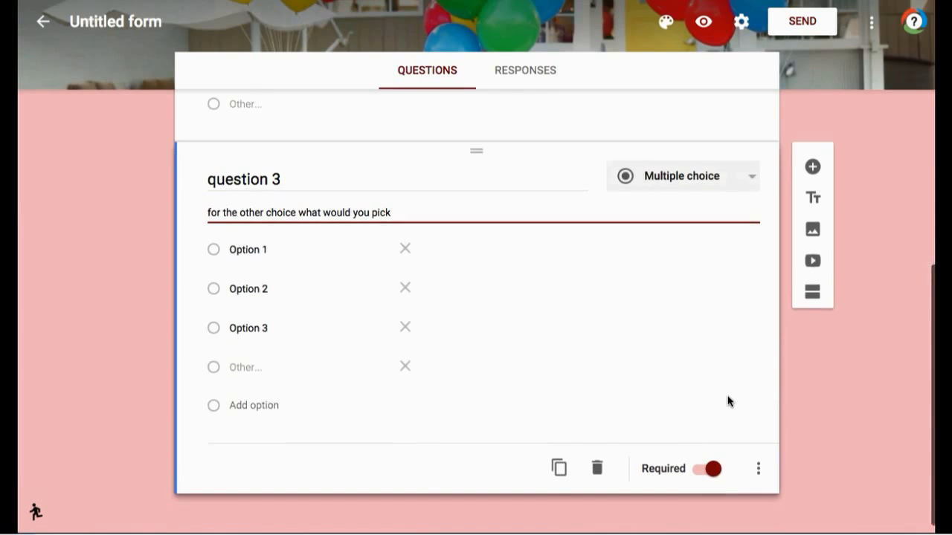
Step: Look over all the form's questions, preview the form as respondents see it, and return to editing
scroll(728, 400, "up", 6)
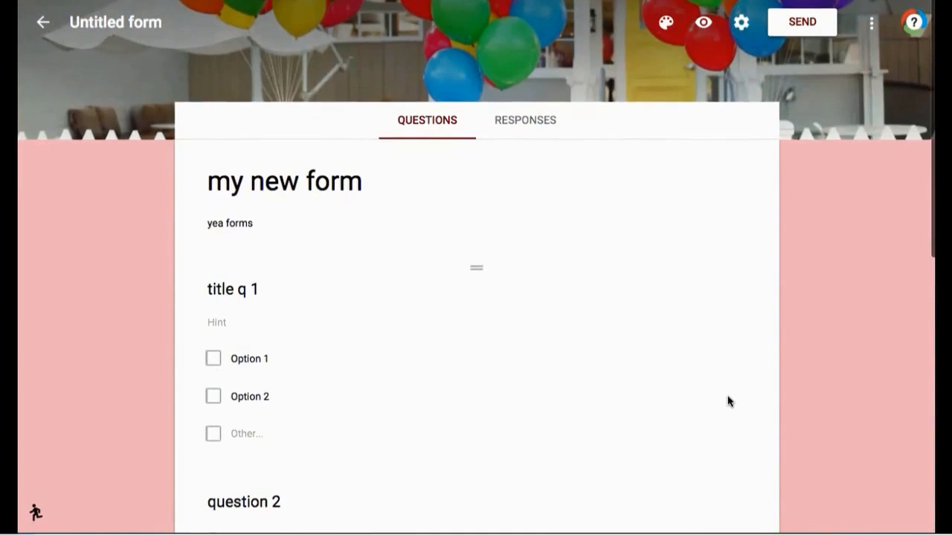
scroll(728, 399, "down", 8)
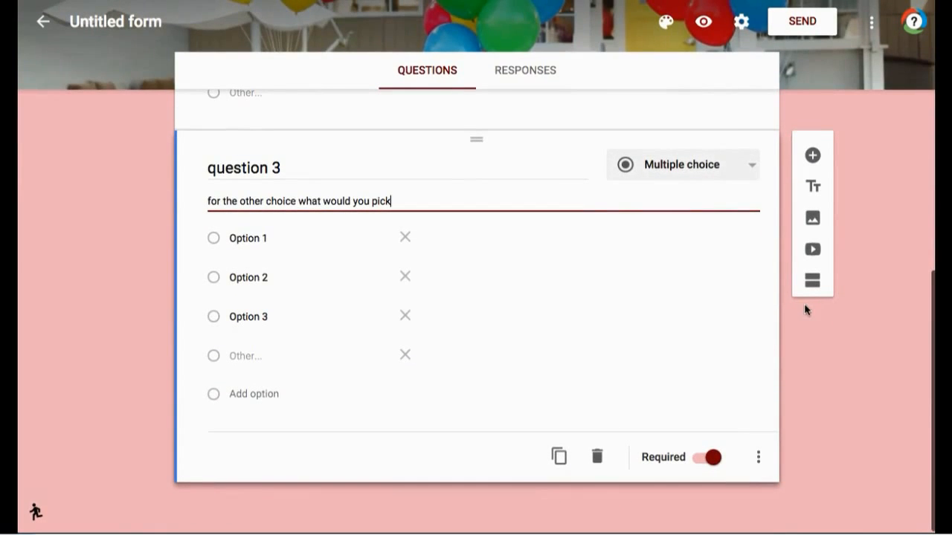
left_click(704, 22)
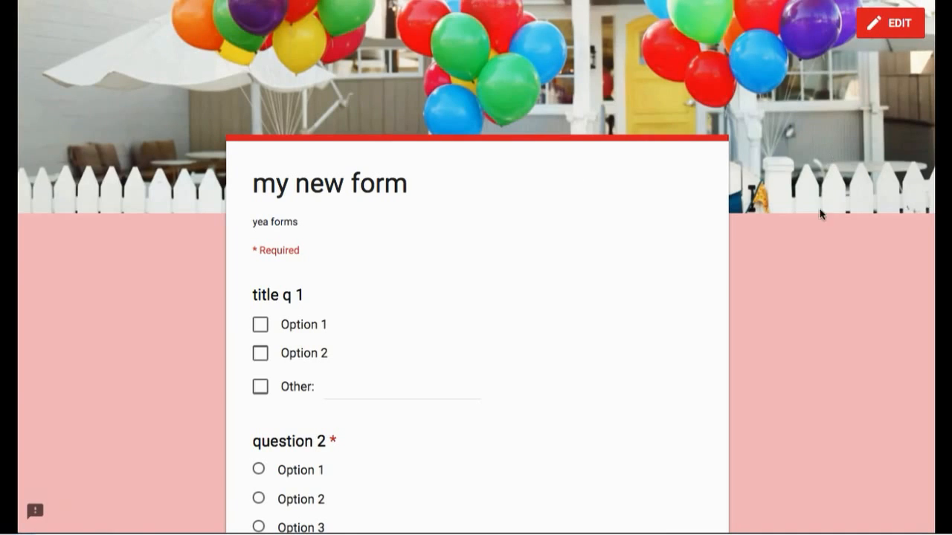
key("ctrl+w")
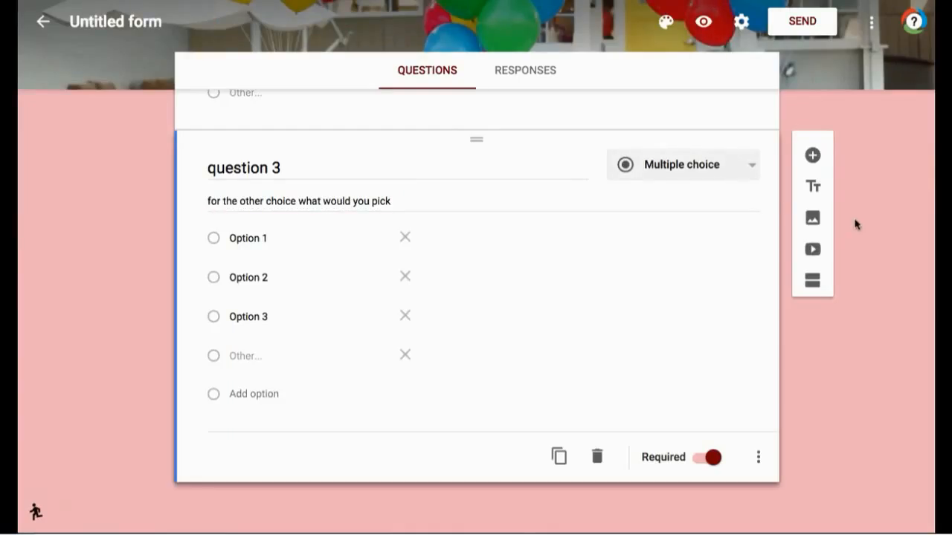
Step: Review the form's settings for who can respond and the confirmation page, save them, and return to the form's title
left_click(739, 28)
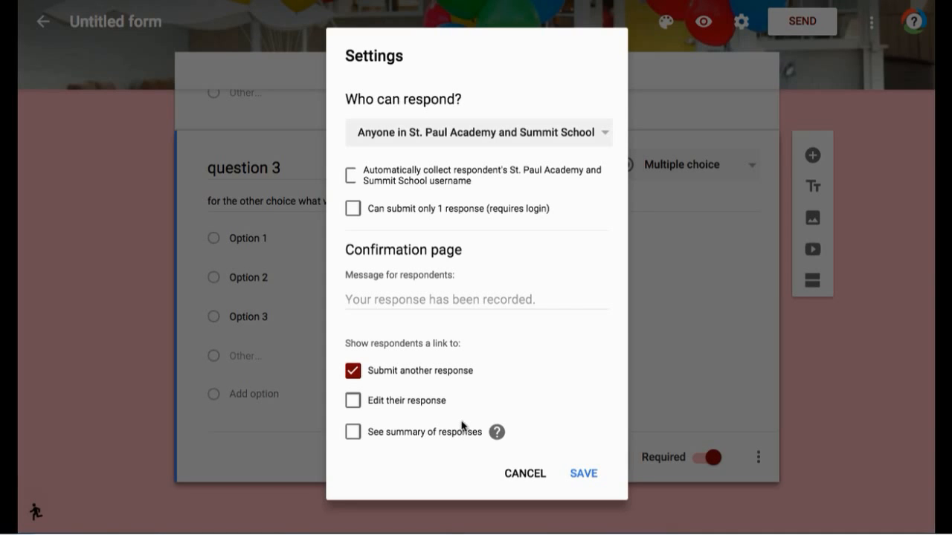
left_click(582, 473)
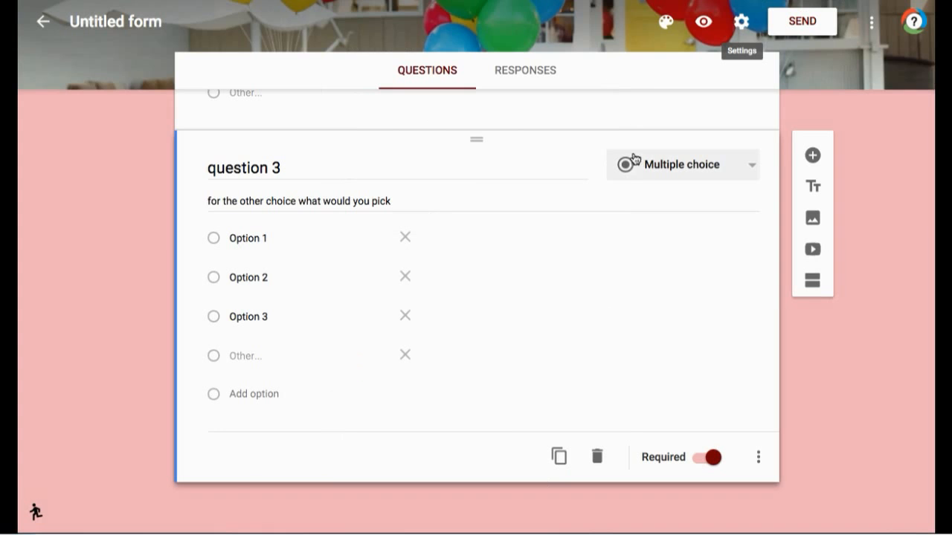
scroll(626, 253, "up", 10)
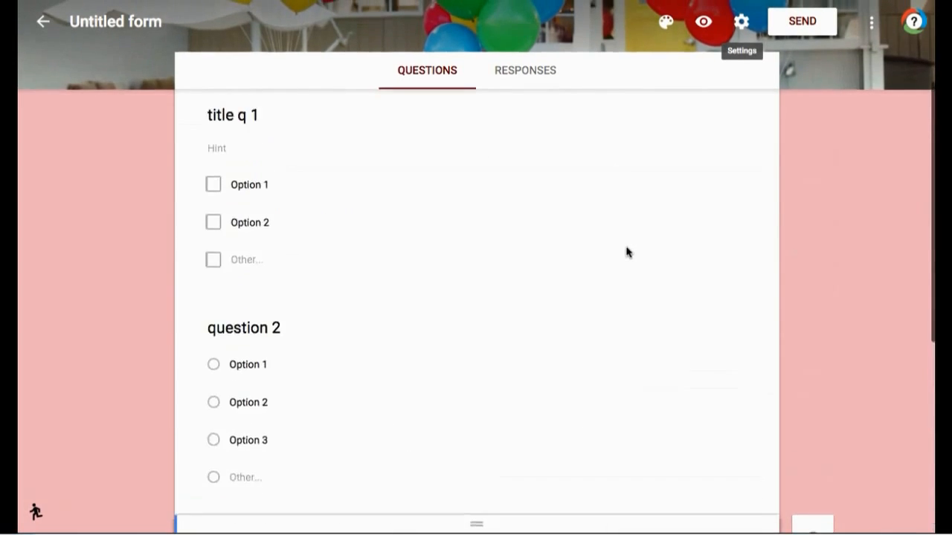
scroll(627, 247, "up", 2)
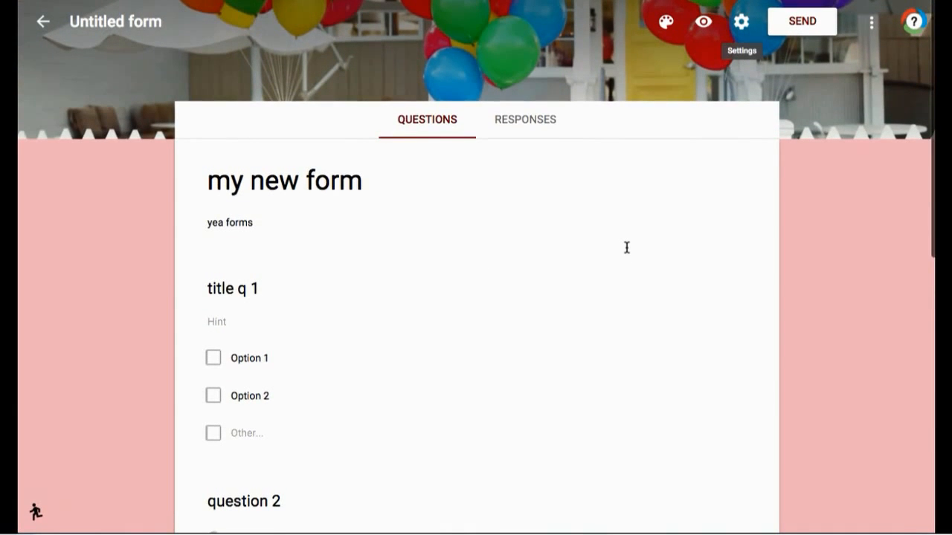